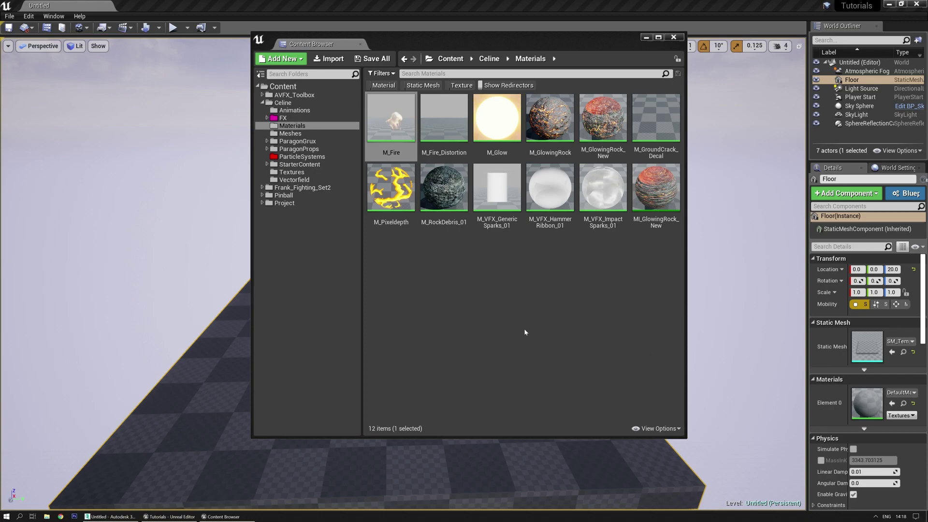
- Turn off real-time thumbnails in the Content Browser and move its window slightly lower over the level view
left_click(502, 303)
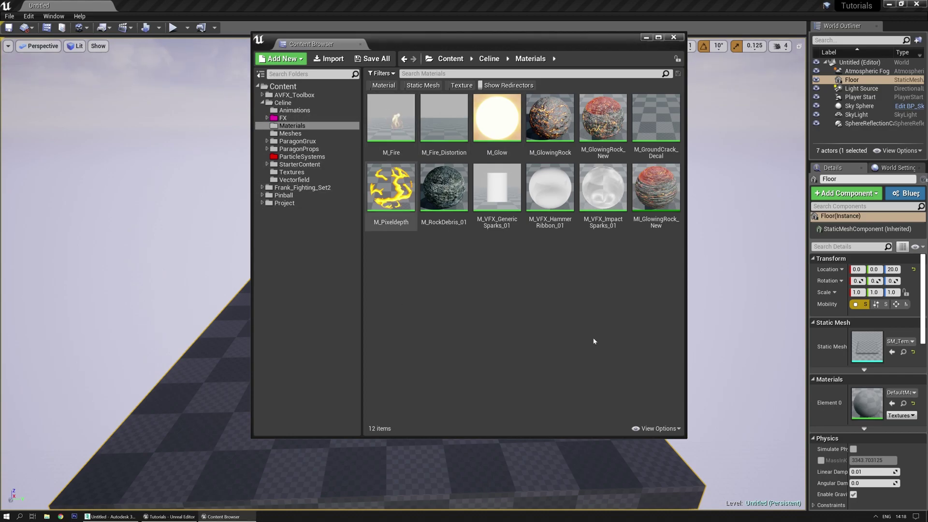
left_click(653, 428)
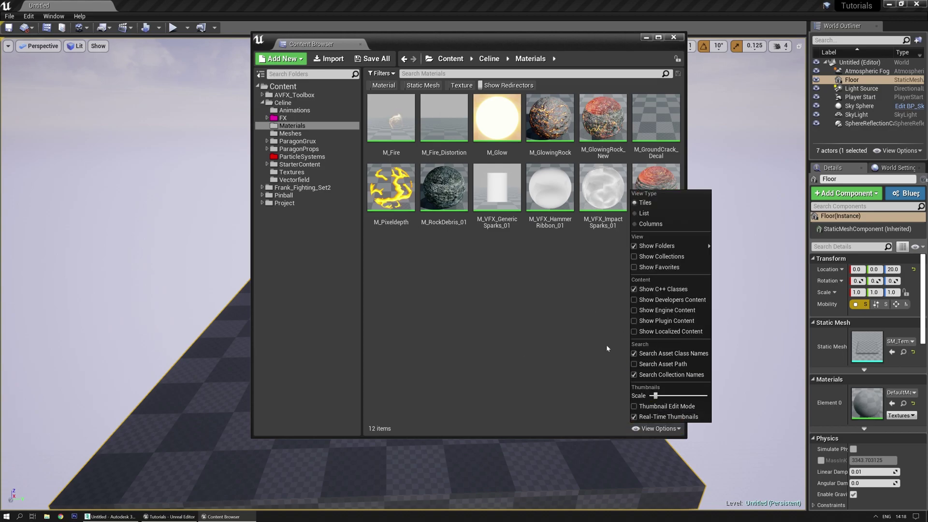
left_click(653, 417)
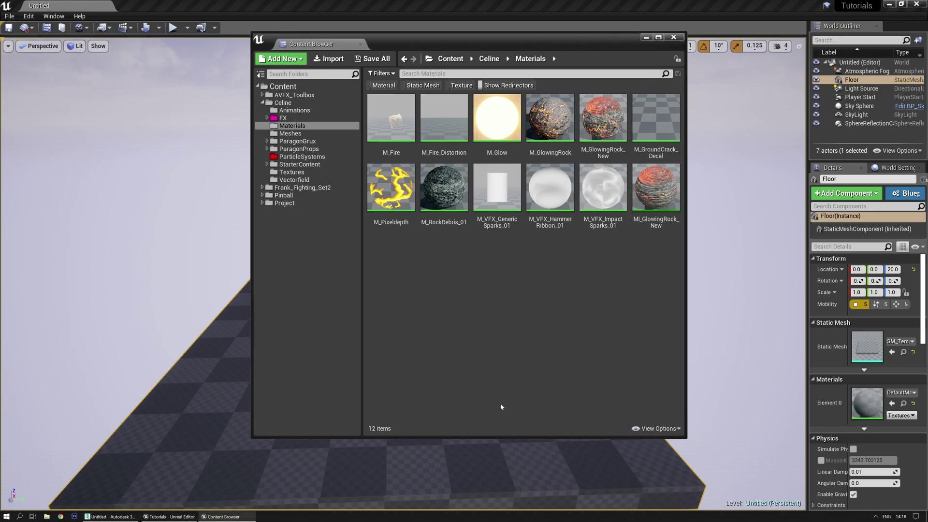
mouse_move(503, 33)
left_mouse_down()
mouse_move(438, 47)
mouse_move(496, 47)
left_mouse_up()
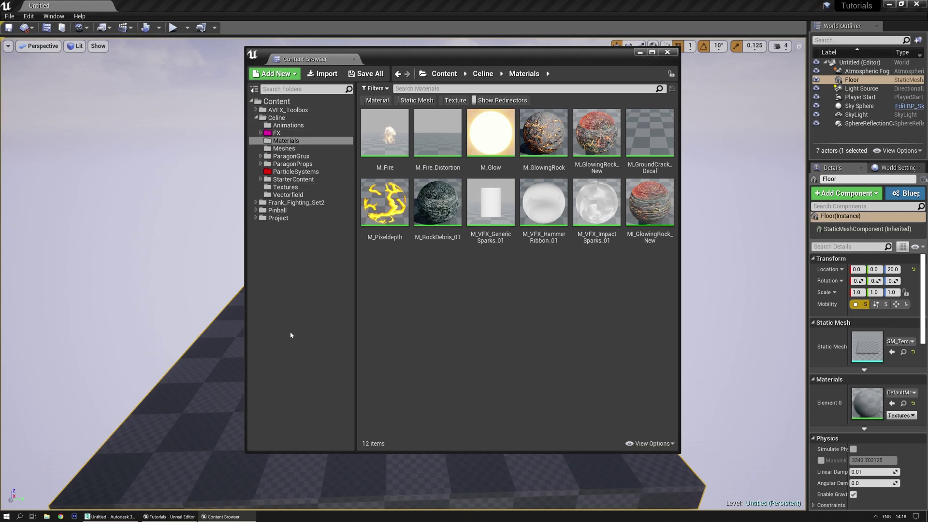
- Show the favorites section in the Content Browser and add the ParticleSystems and Materials folders to it
left_click(653, 442)
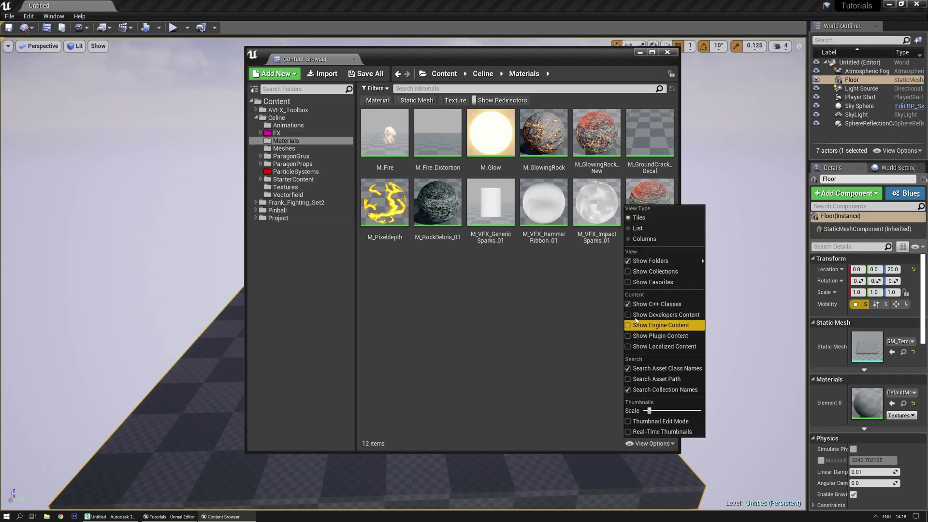
left_click(667, 283)
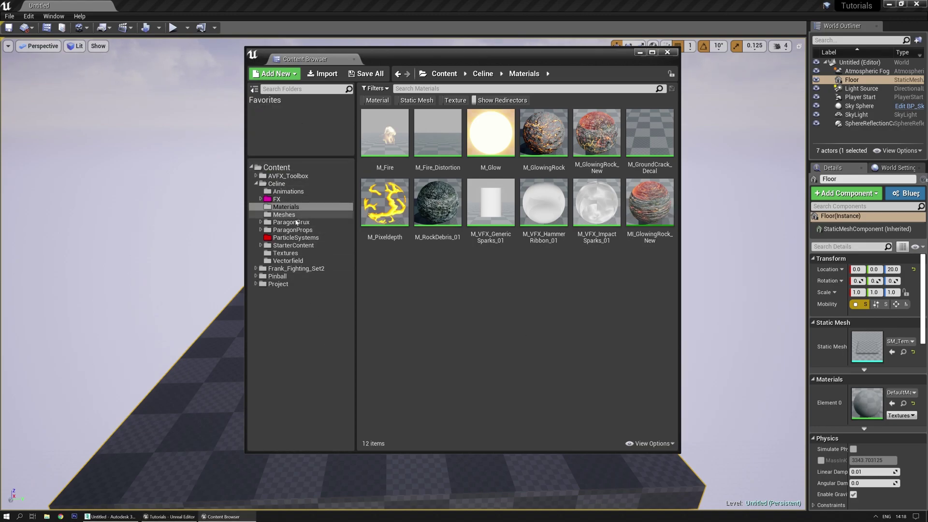
left_click(294, 238)
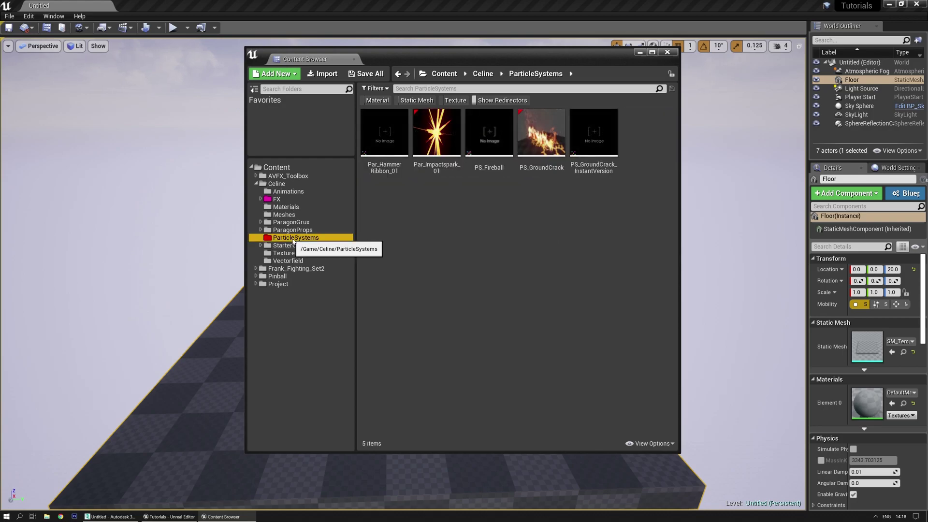
right_click(293, 240)
left_click(333, 309)
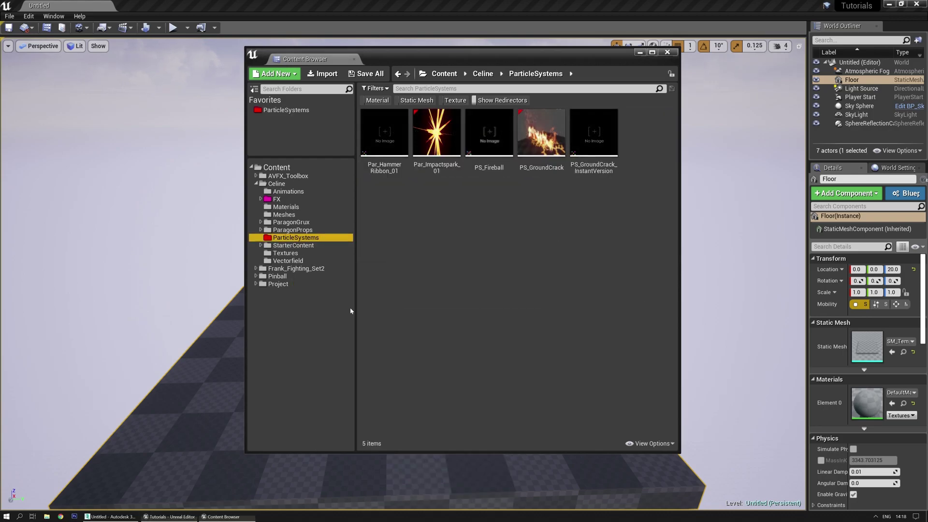
left_click(290, 110)
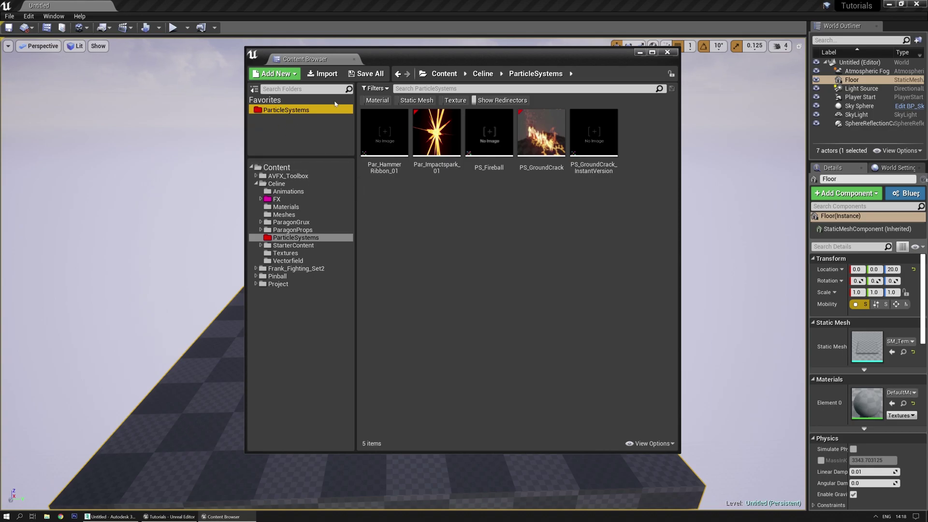
right_click(281, 208)
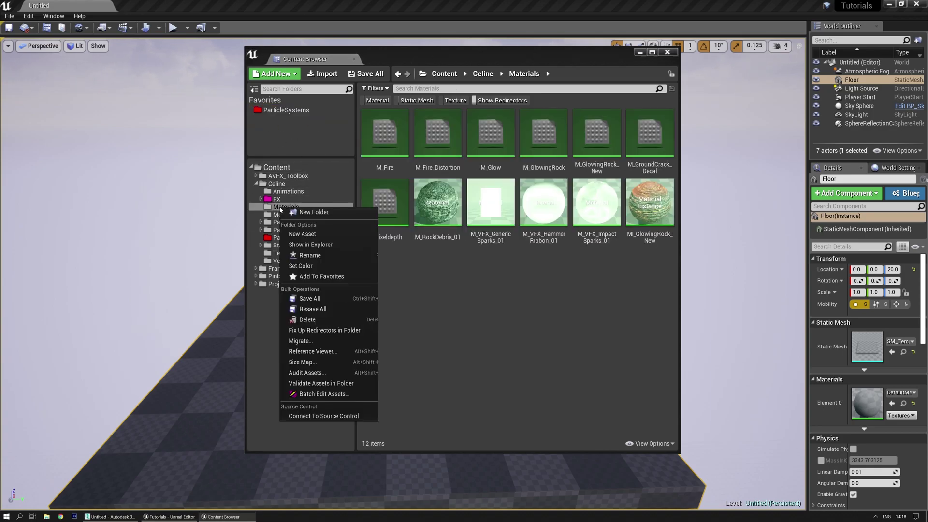
left_click(324, 277)
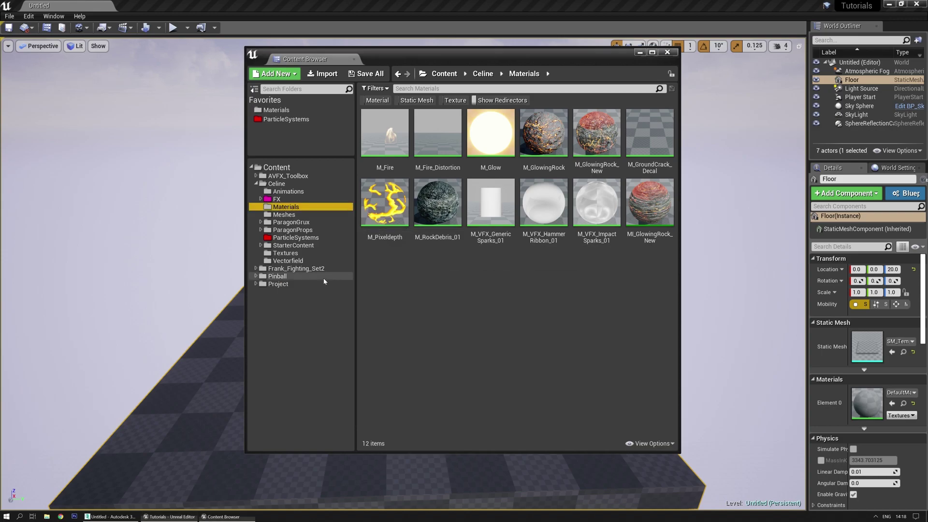
- Switch back and forth between the contents of the favorited Materials and ParticleSystems folders
left_click(276, 110)
left_click(285, 119)
left_click(284, 110)
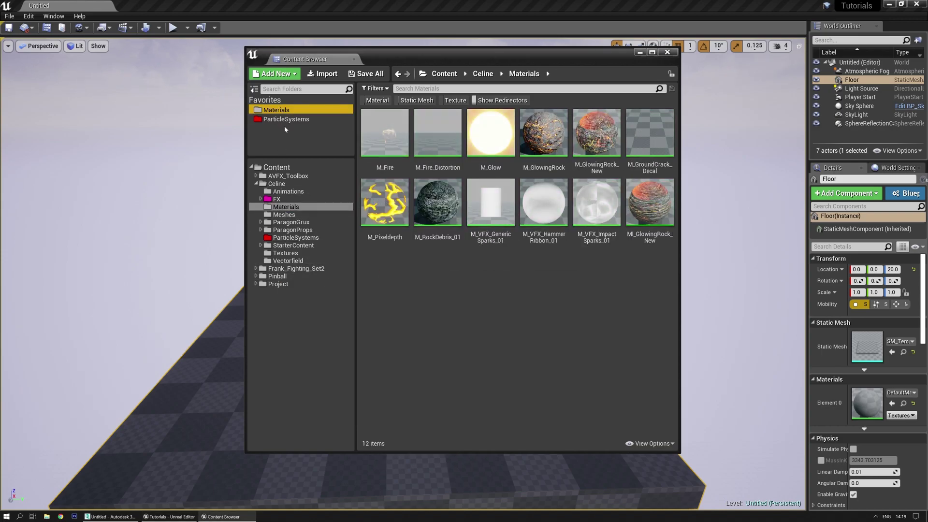
left_click(285, 119)
left_click(283, 110)
left_click(283, 118)
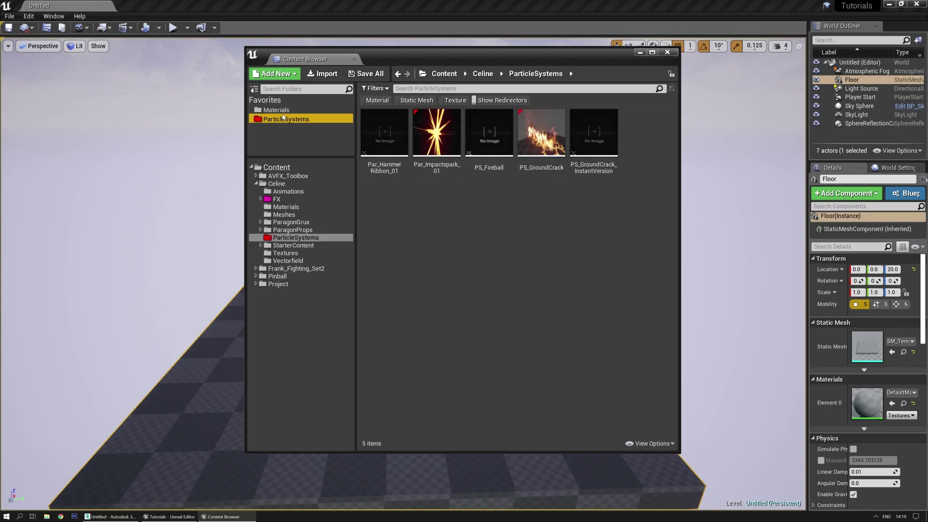
- Remove both the Materials and ParticleSystems folders from the favorites
left_click(283, 110)
right_click(284, 111)
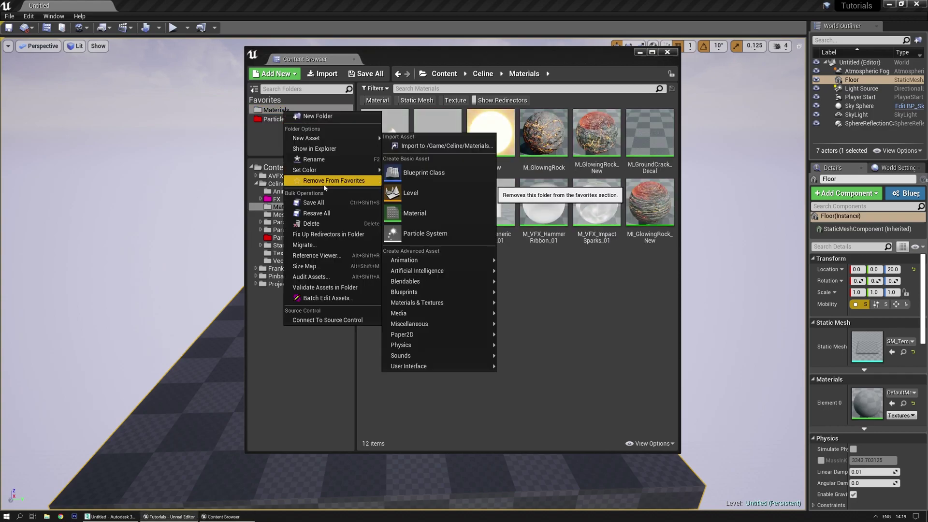
left_click(325, 181)
right_click(280, 110)
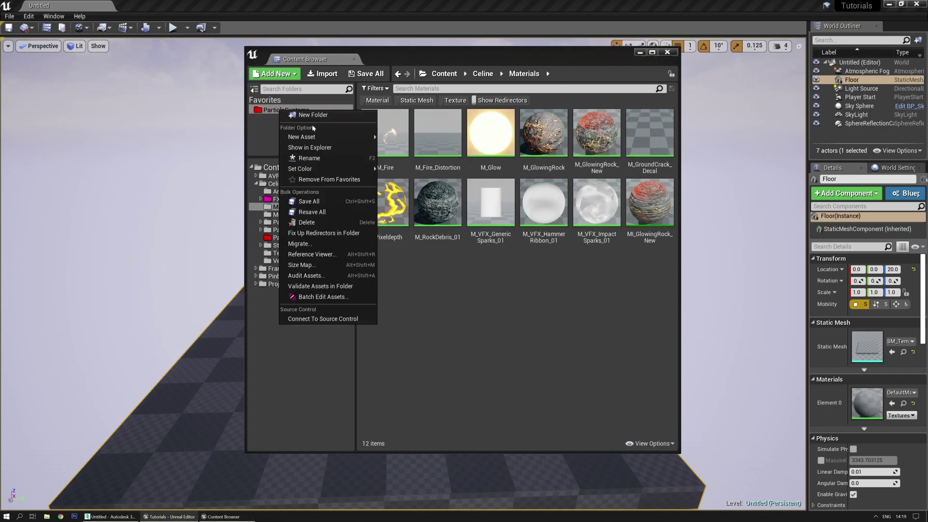
left_click(315, 180)
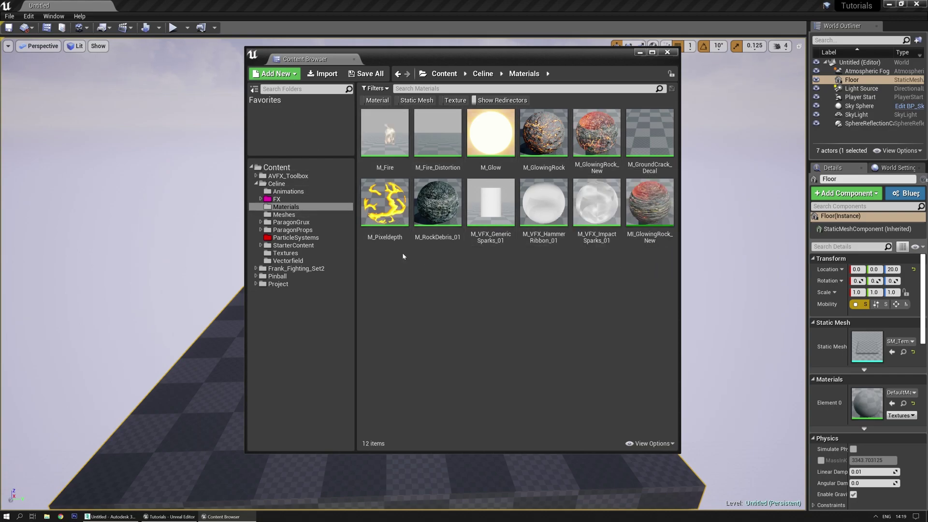
left_click(388, 189)
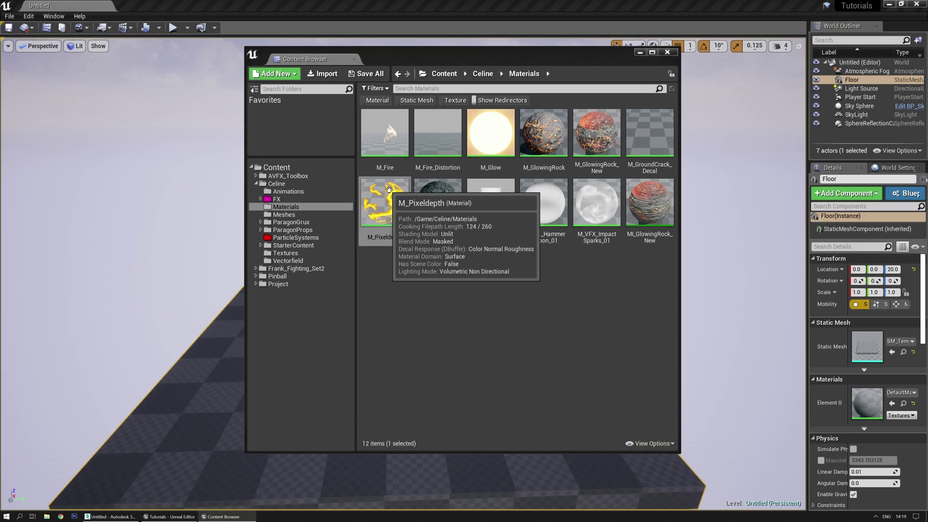
right_click(388, 190)
mouse_move(427, 279)
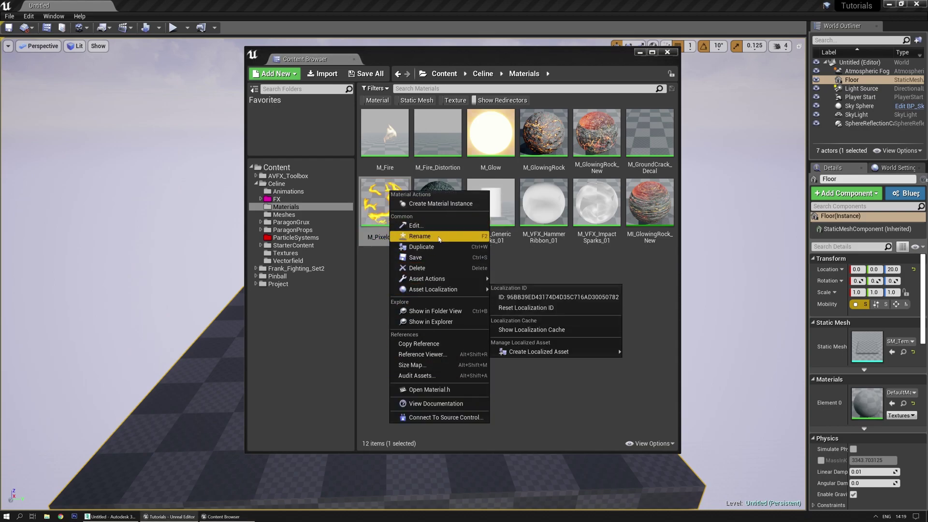
left_click(532, 367)
- Show collections in the Content Browser and create a local collection named Current
left_click(650, 443)
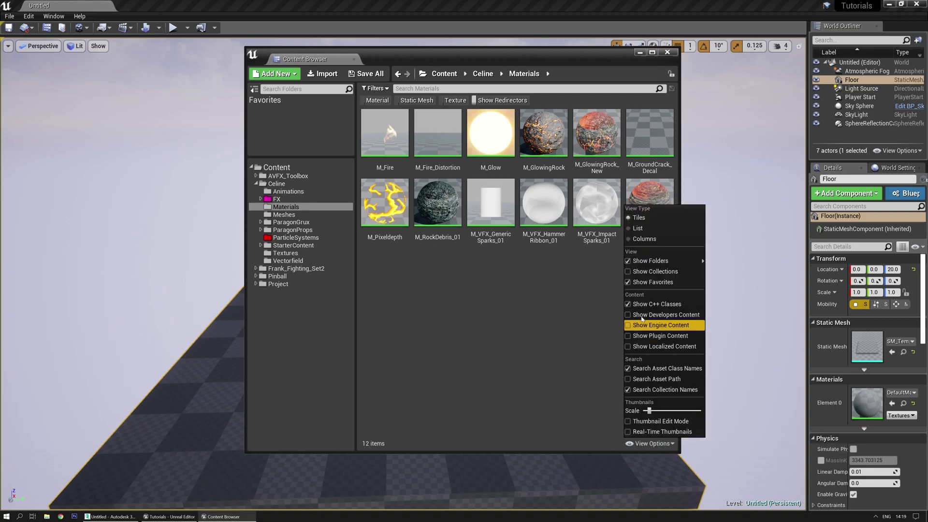
left_click(655, 273)
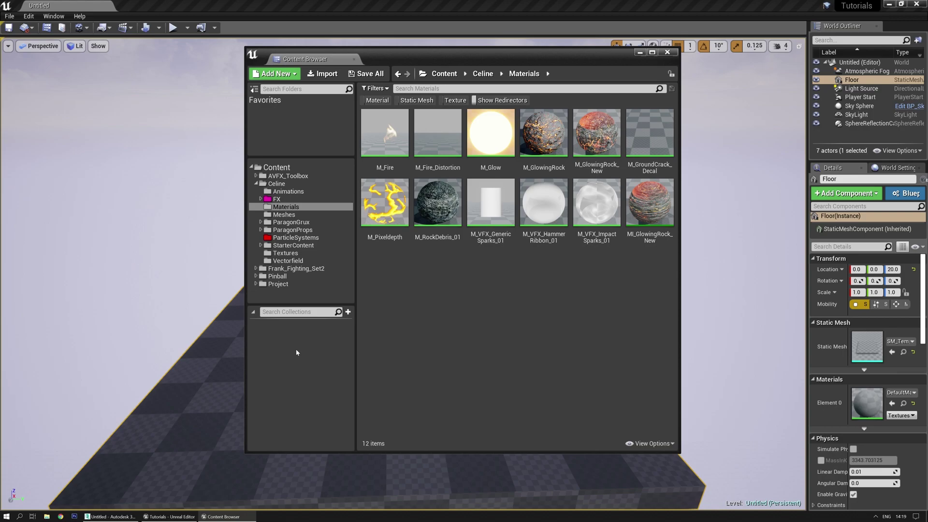
left_click(349, 313)
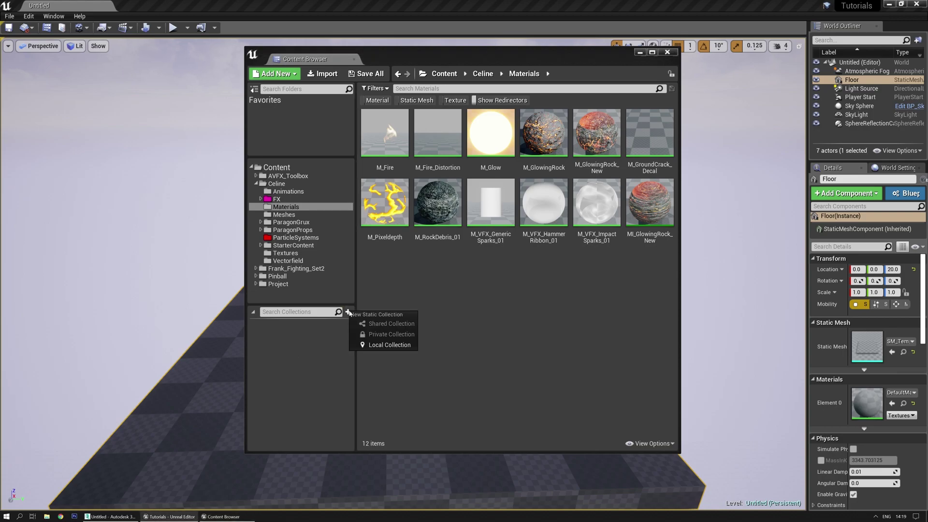
left_click(391, 344)
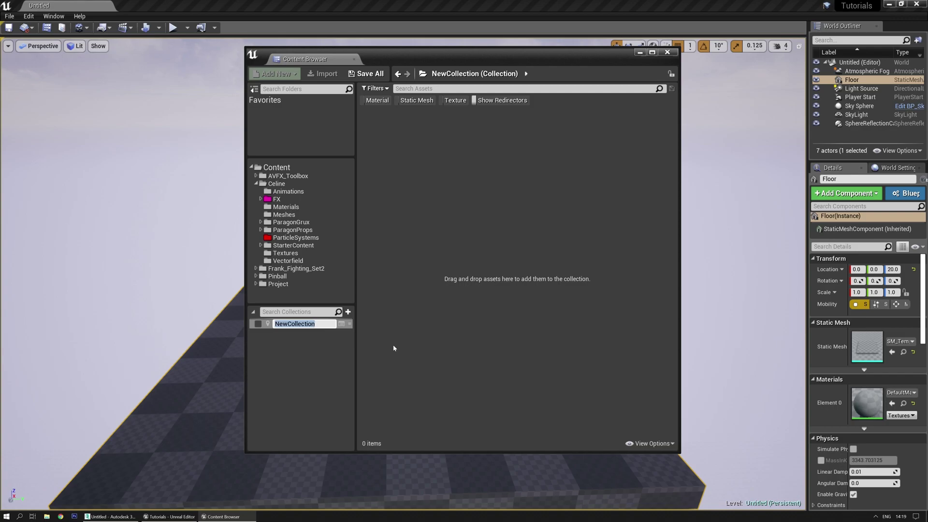
type("Current")
key("Return")
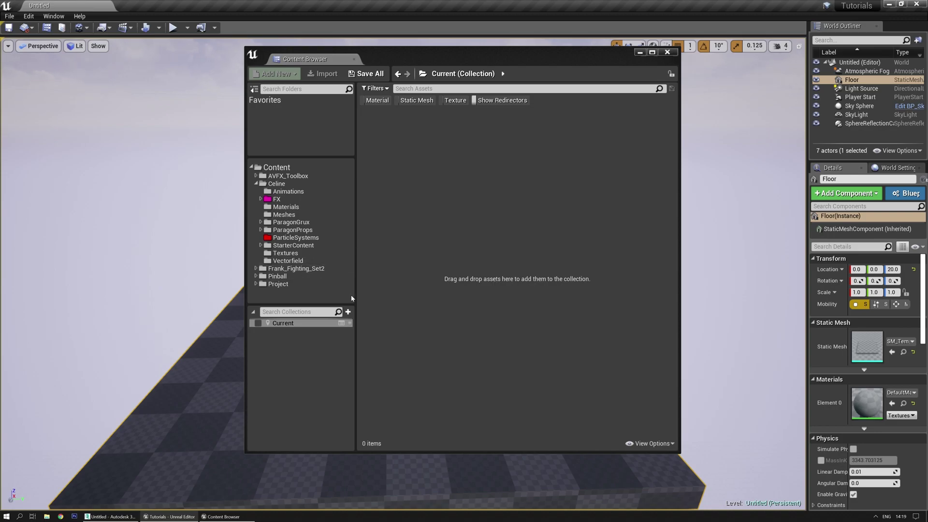
- Add Par_Impactspark_01 from ParticleSystems and M_VFX_HammerRibbon_01 from Materials to the Current collection
left_click(295, 237)
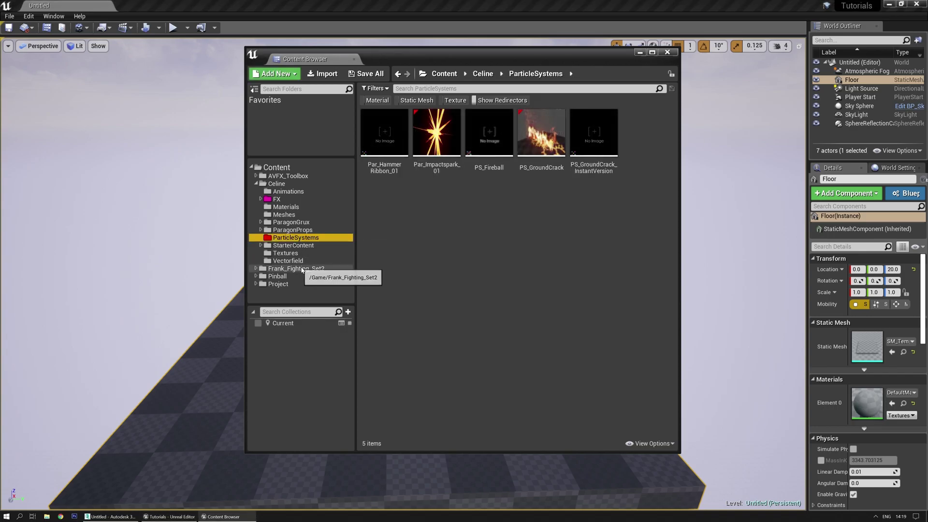
left_click_drag(436, 136, 304, 324)
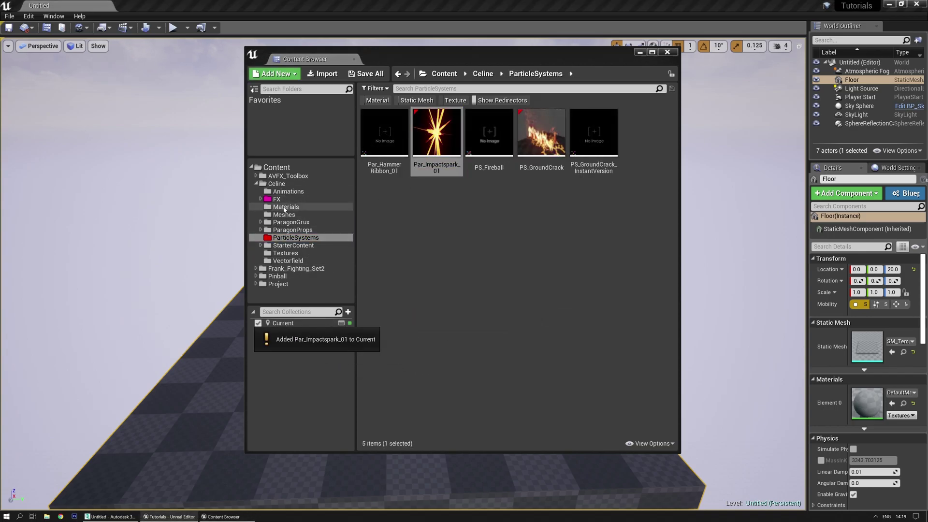
left_click(286, 206)
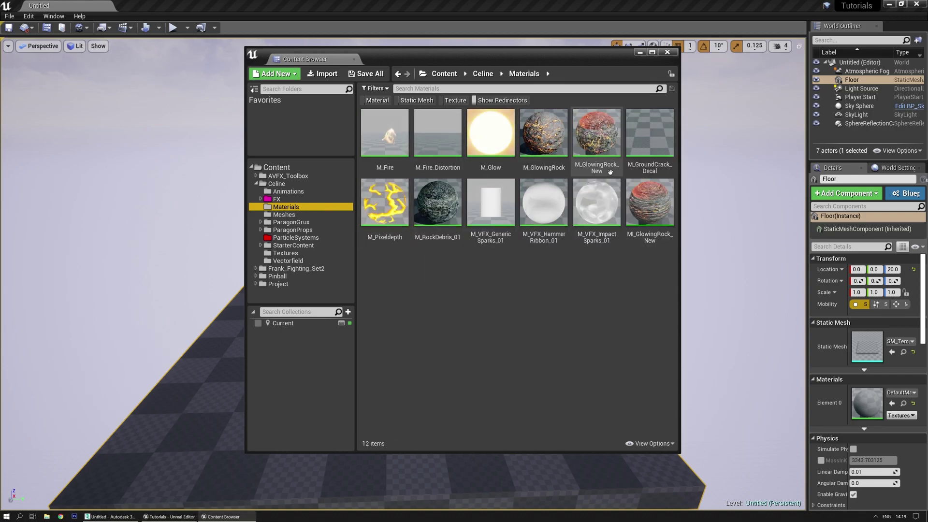
left_click_drag(543, 203, 285, 323)
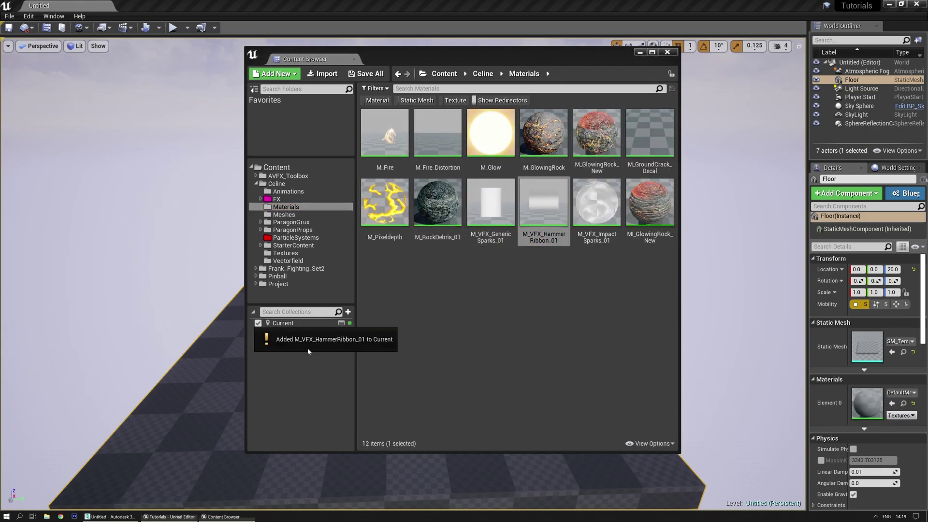
- Open the Current collection and check the particle system and material it contains
left_click(303, 322)
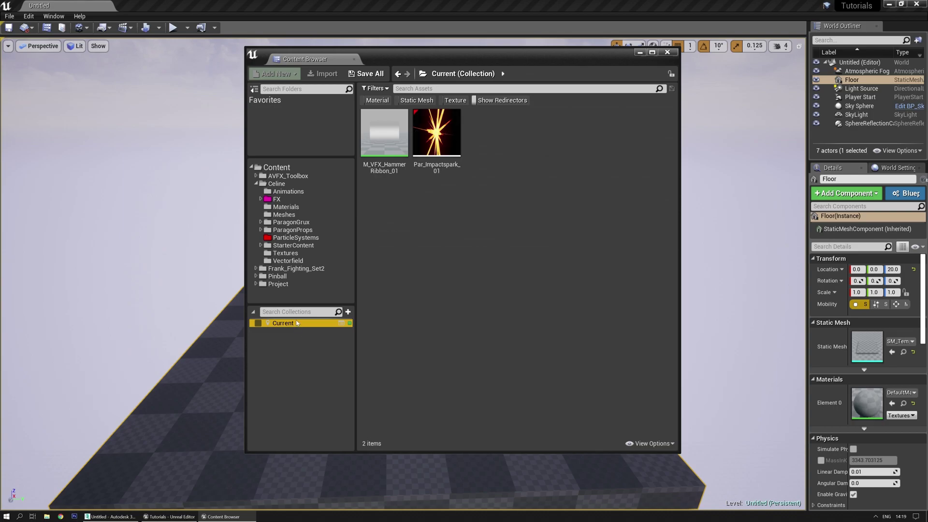
left_click(434, 145)
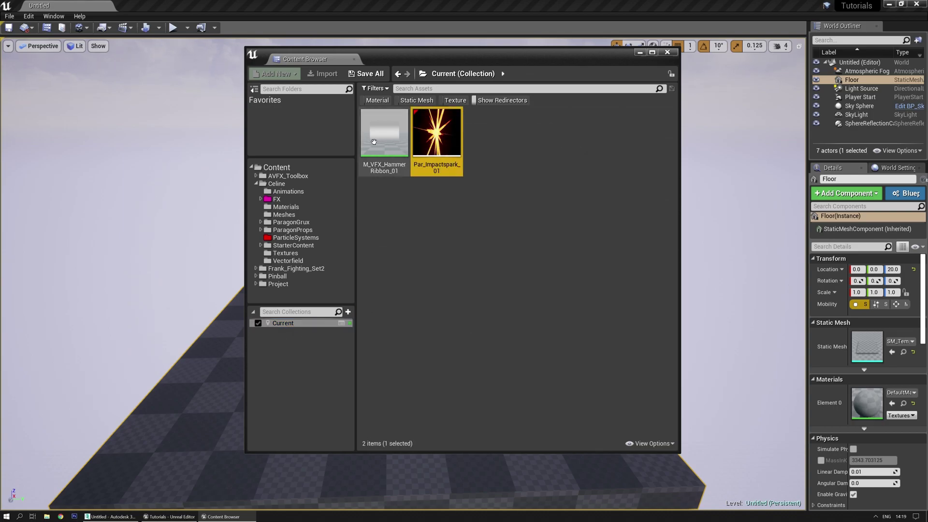
left_click(382, 142)
left_click(408, 219)
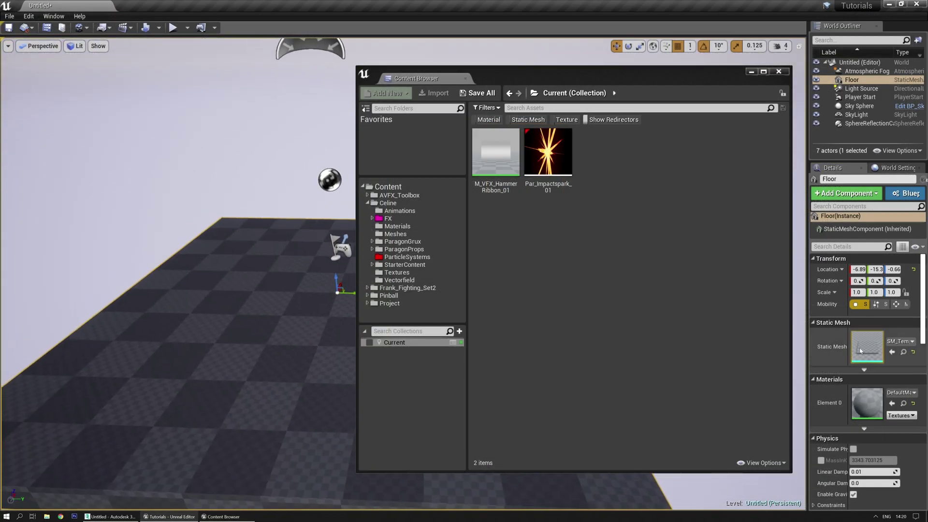
- Open the selected Floor's static mesh in its asset editor, inspect the mesh, and close the editor
right_click_drag(217, 193, 255, 170)
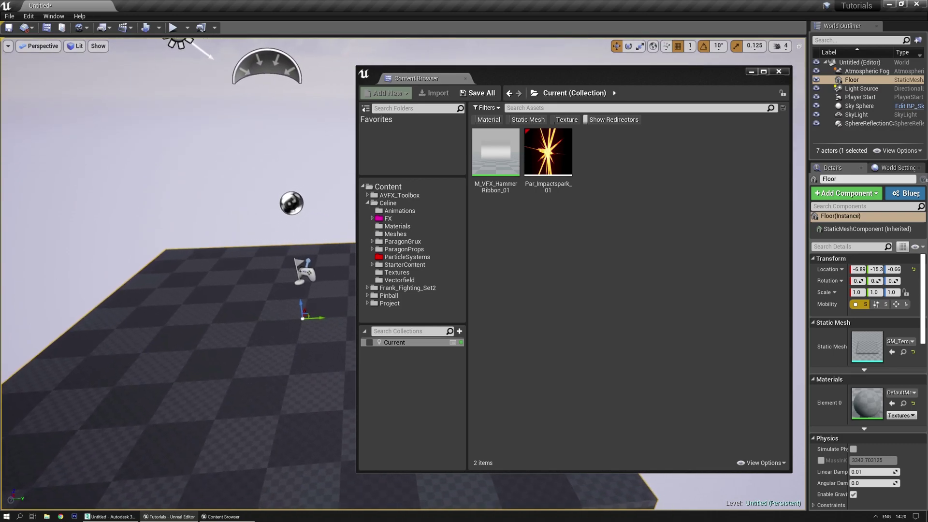
right_click_drag(224, 321, 239, 358)
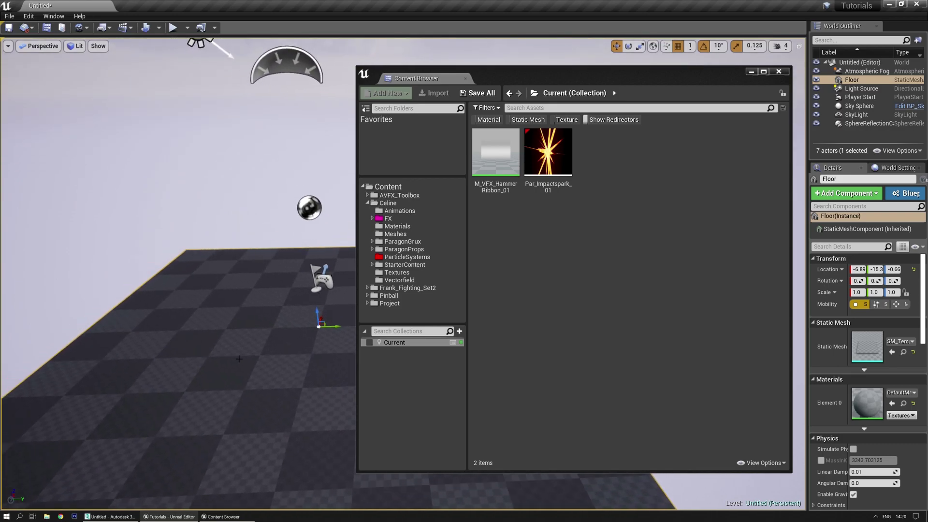
key("ctrl+e")
right_click_drag(323, 313, 346, 273)
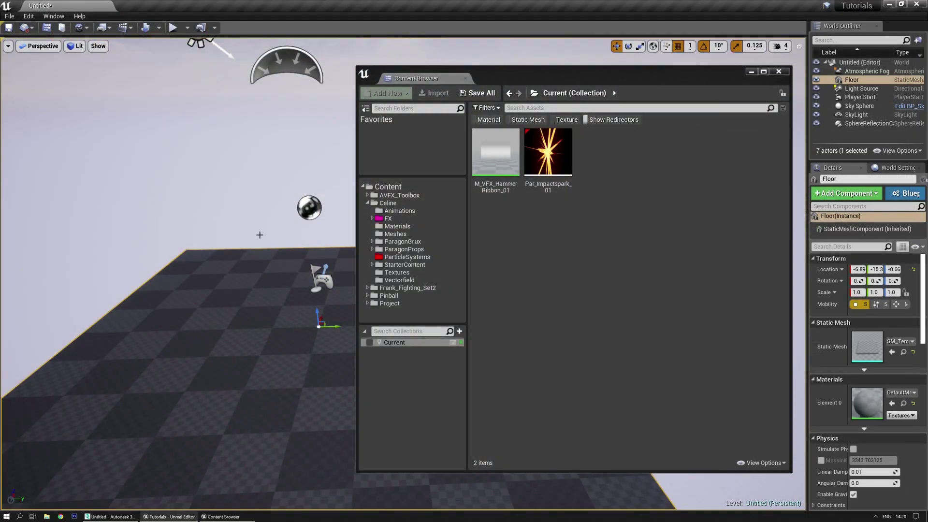
left_click(107, 5)
- Select the Player Start actor in the level
left_click(280, 214)
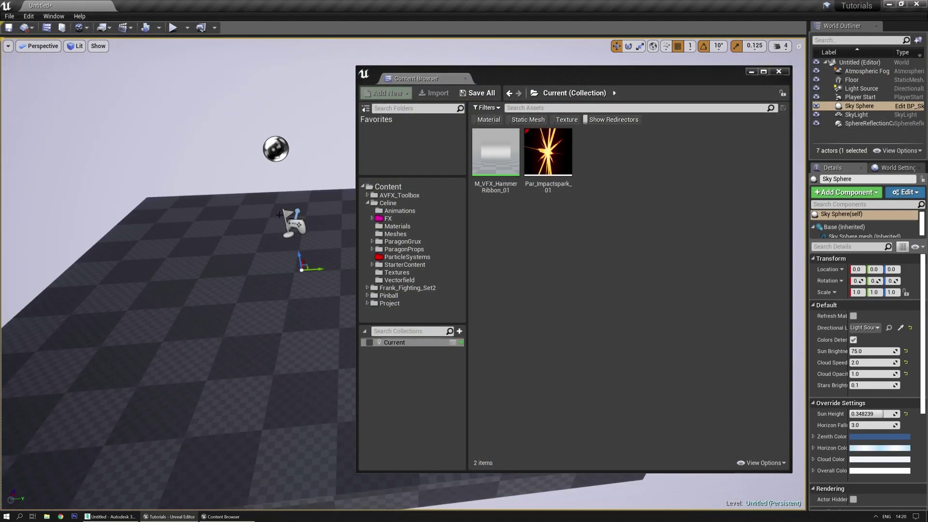
left_click(293, 224)
mouse_move(286, 226)
right_mouse_down()
mouse_move(274, 198)
mouse_move(295, 233)
right_mouse_up()
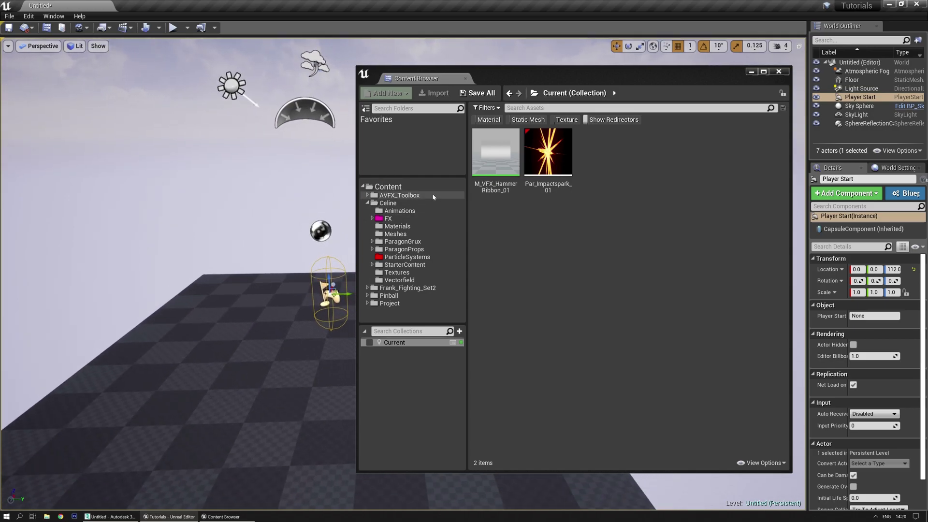
- Place Par_Impactspark_01 from Celine's ParticleSystems folder on the level's floor, in front of the Player Start
left_click(400, 212)
left_click(407, 257)
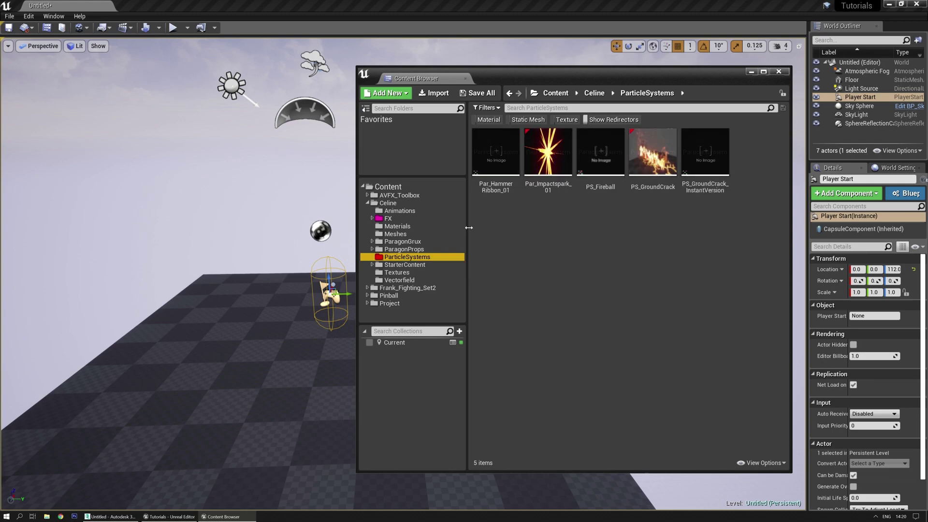
left_click_drag(557, 150, 239, 360)
right_click_drag(238, 360, 237, 298)
- Open the placed Par_Impactspark_01 emitter in its particle editor, replay and inspect the effect, and close the editor
key("ctrl+e")
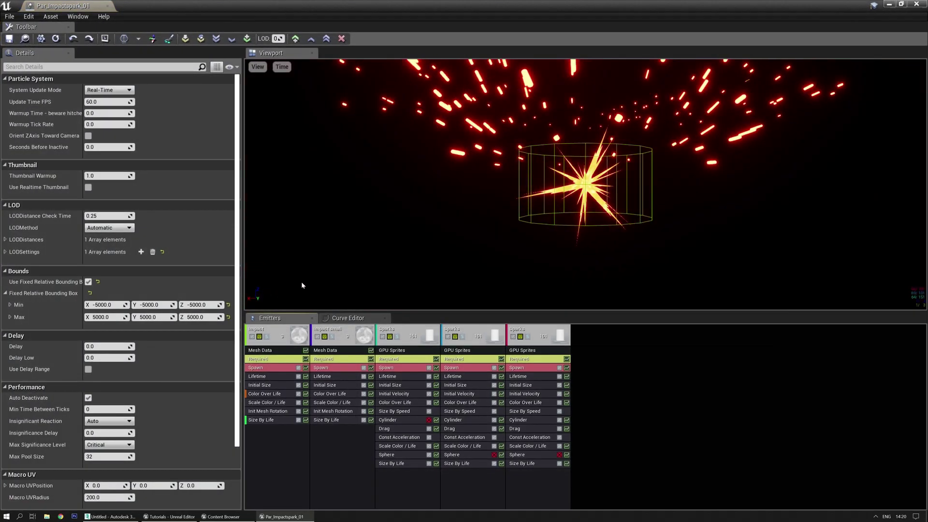
middle_click_drag(309, 278, 311, 256)
left_click_drag(513, 216, 510, 241)
key("space")
key("space")
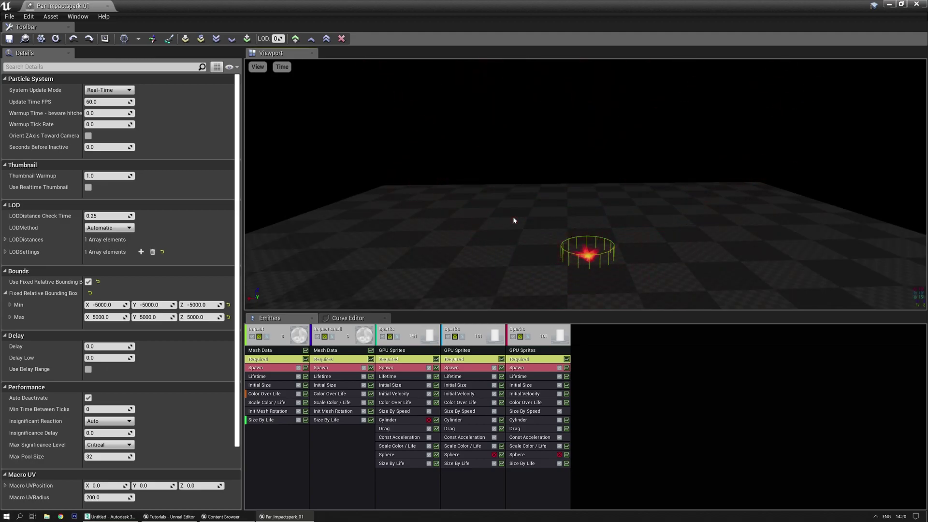
left_click(111, 6)
mouse_move(251, 311)
right_mouse_down()
mouse_move(260, 325)
mouse_move(253, 312)
right_mouse_up()
key("w")
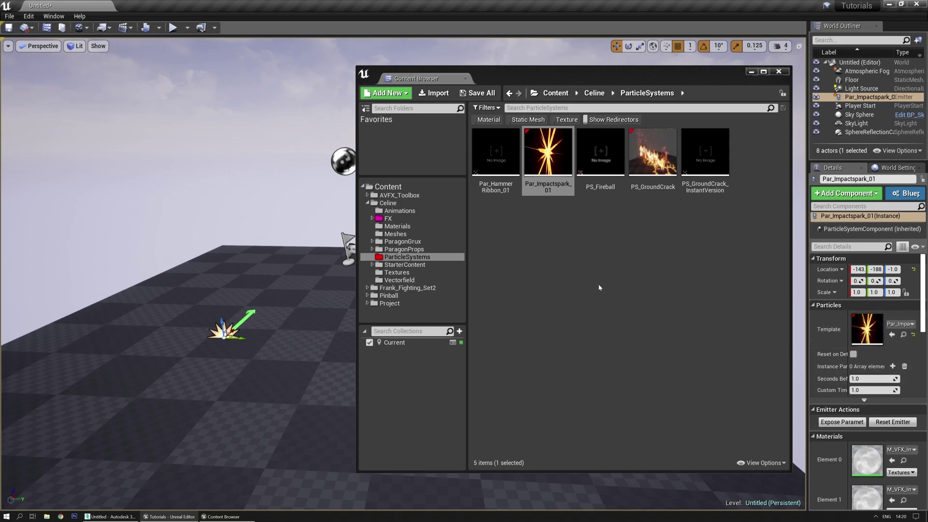
- Search all assets for "impactspark" with the quick asset picker, open the Par_Impactspark_01 particle system, and close its editor
left_click(573, 273)
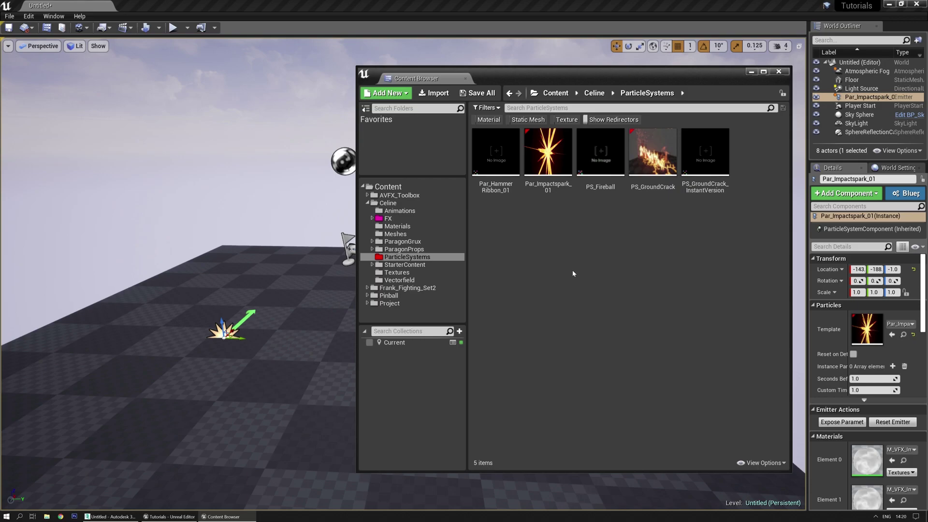
key("ctrl+p")
scroll(493, 289, "down", 3)
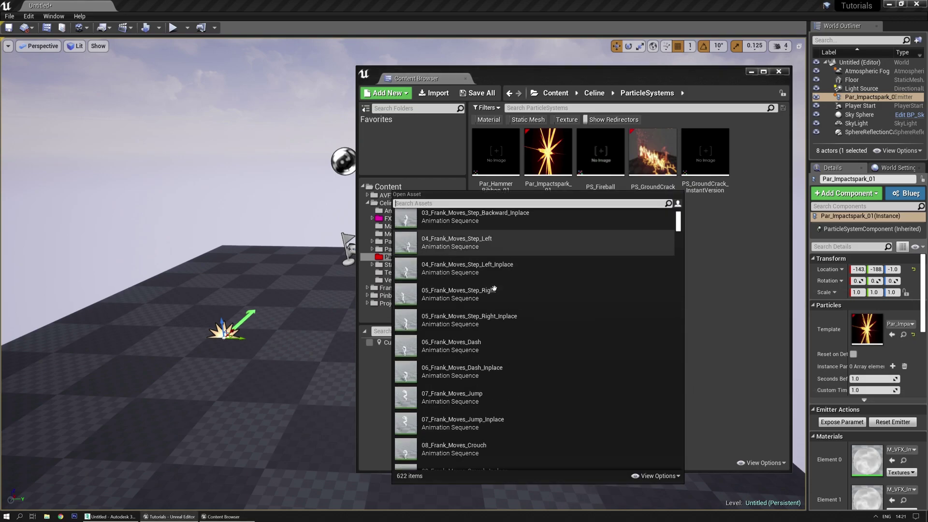
scroll(493, 289, "up", 3)
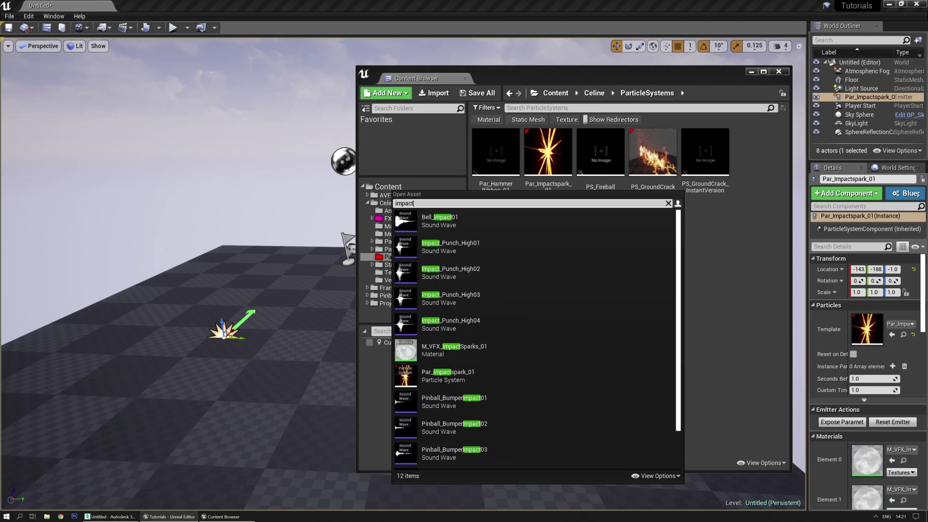
type("rk")
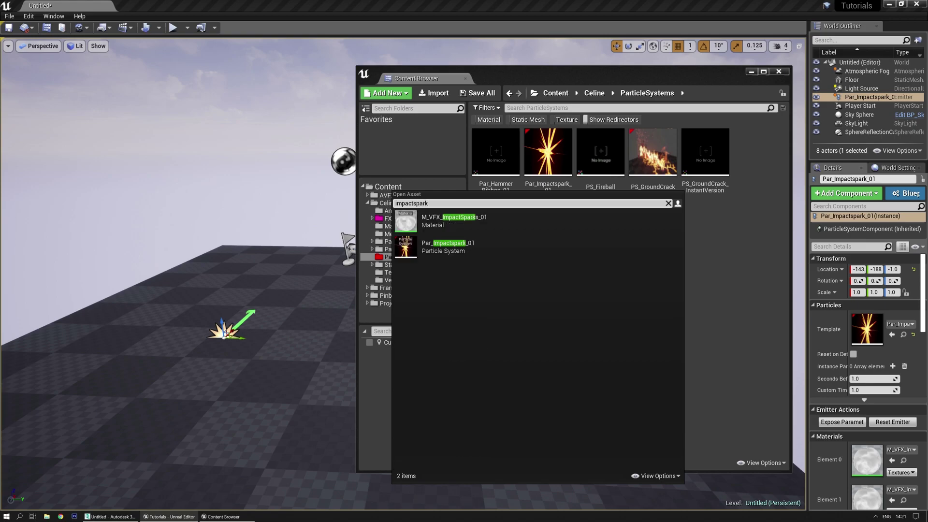
double_click(451, 247)
right_click_drag(486, 211, 486, 211)
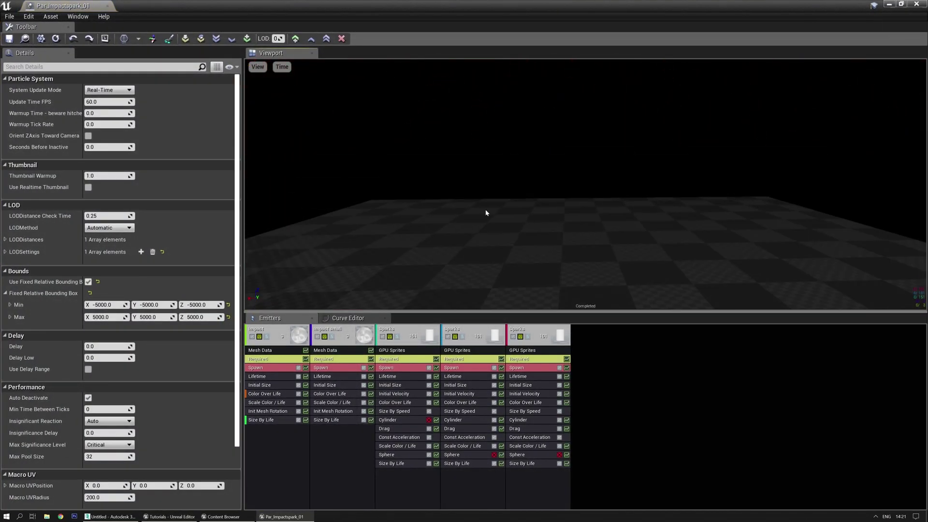
left_click(108, 6)
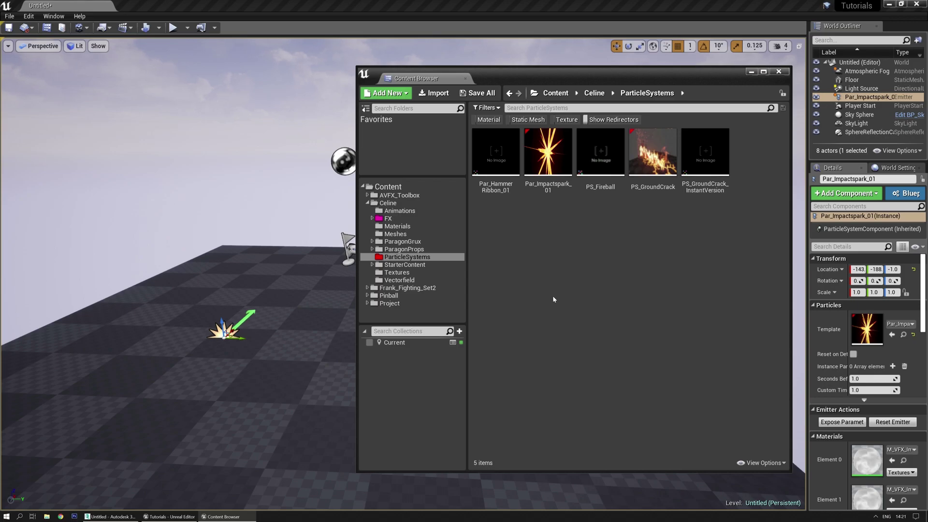
- Browse Celine's Textures and Materials folders and open M_GlowingRock in the material editor
left_click(396, 272)
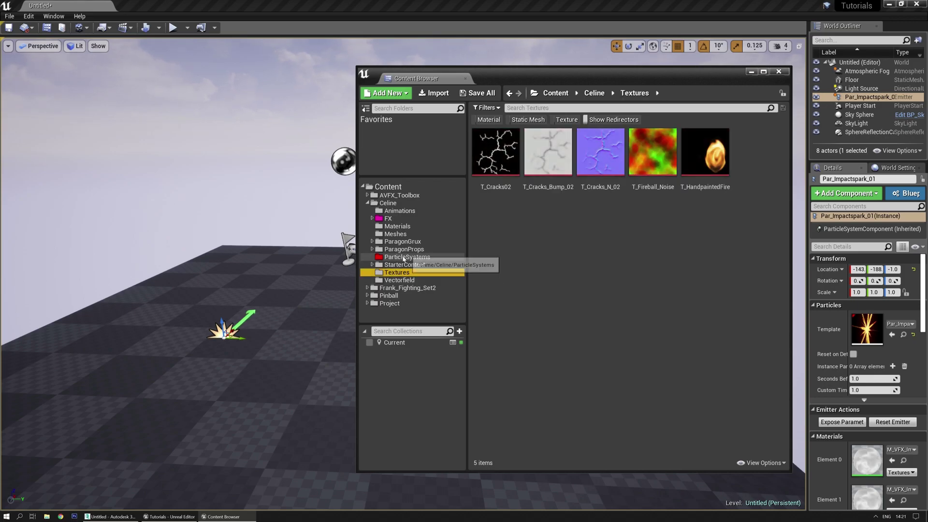
left_click(398, 226)
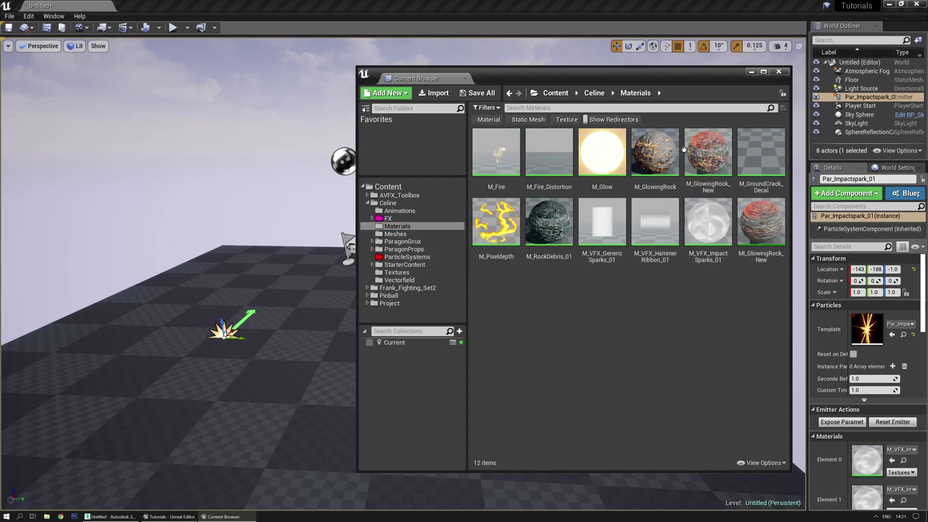
left_click(666, 160)
double_click(666, 161)
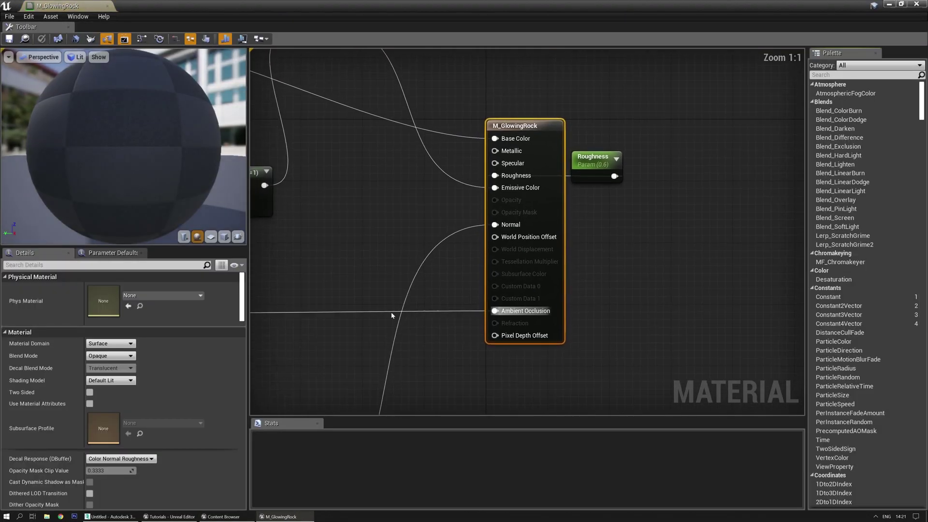
- Copy the T_RockMesh_N texture sample and paste the copy into an empty area of the M_GlowingRock graph
scroll(466, 240, "up", 3)
right_click_drag(437, 242, 586, 315)
right_click_drag(514, 264, 558, 111)
left_click(626, 232)
key("ctrl+c")
right_click_drag(328, 249, 533, 251)
key("ctrl+v")
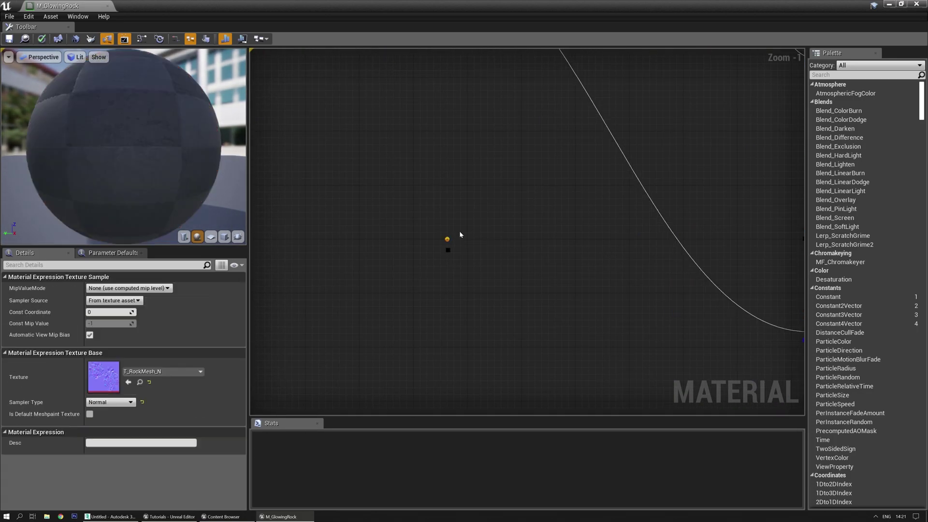
right_click_drag(501, 194, 459, 224)
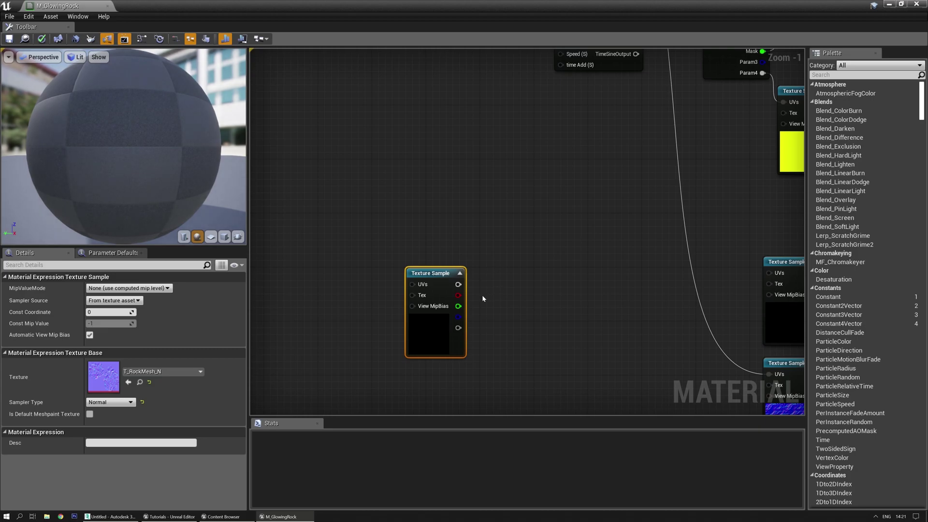
- Convert the pasted T_RockMesh_N texture sample to a texture object and revert it to a texture sample
right_click(434, 275)
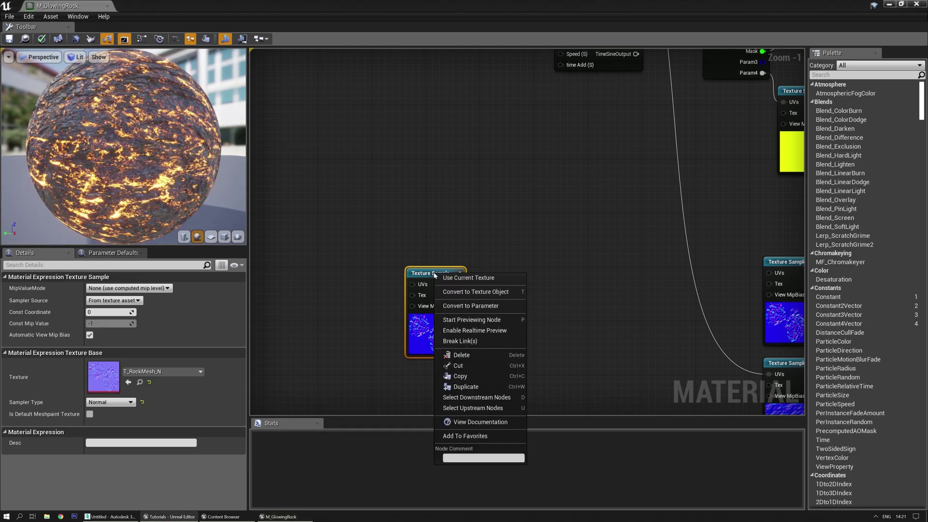
left_click(473, 292)
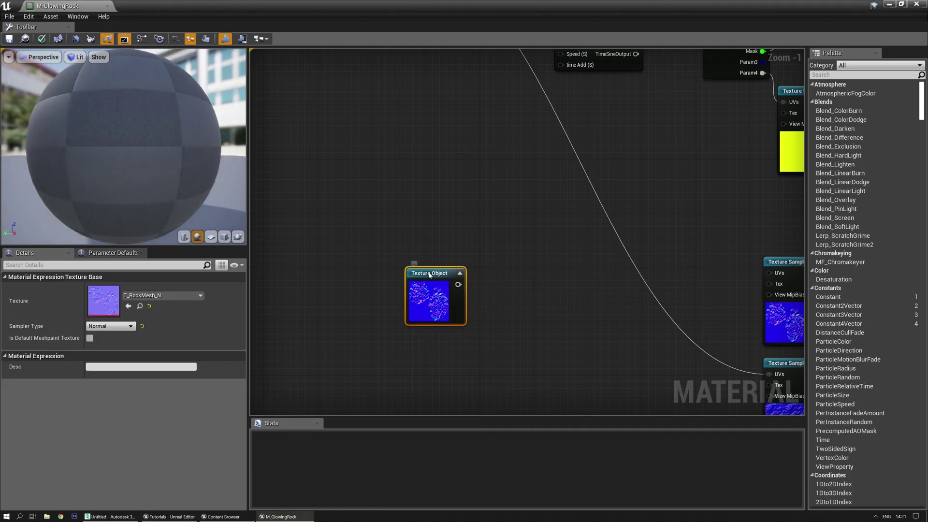
right_click(440, 269)
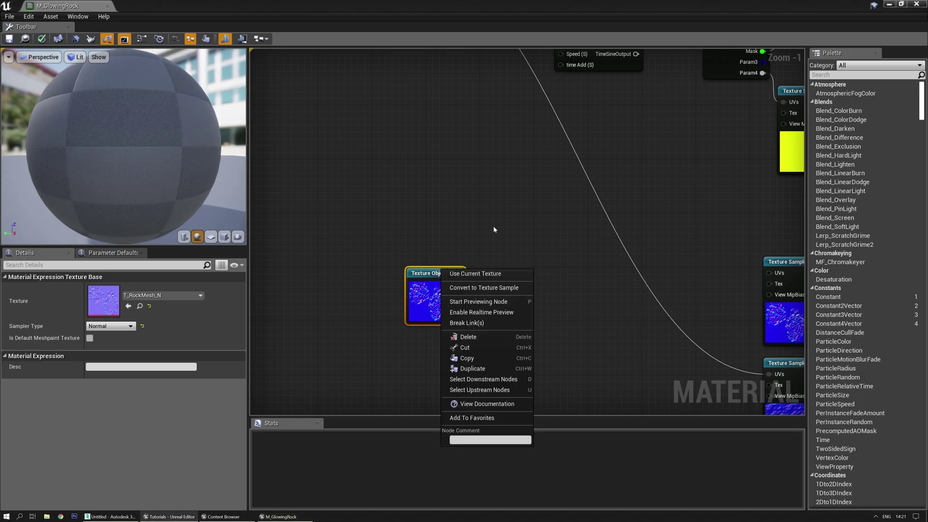
left_click(468, 257)
key("ctrl+z")
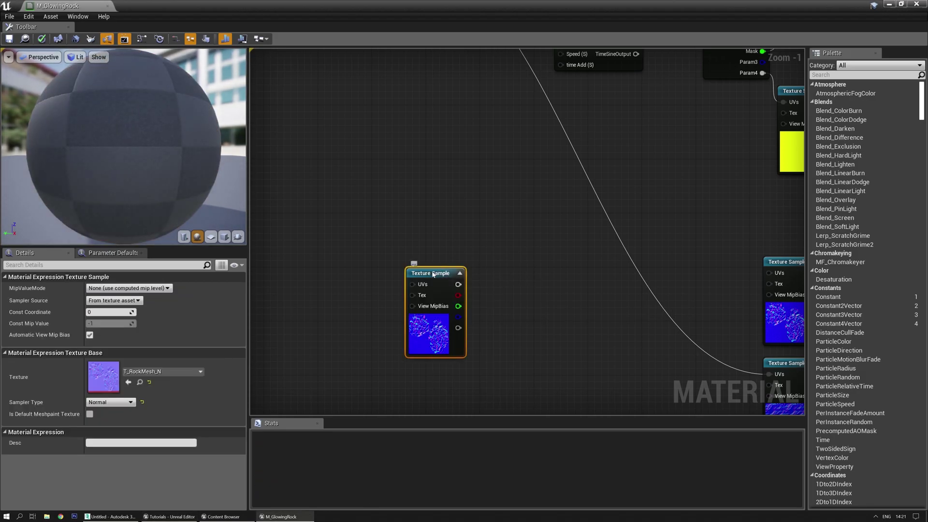
- Check the node's conversion command and toggle it once more to a texture object and back
right_click(433, 274)
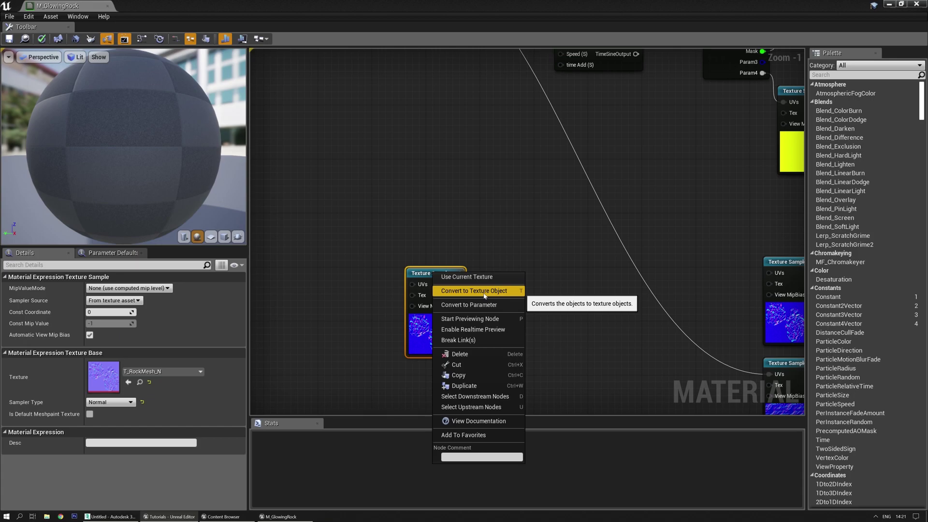
left_click(497, 243)
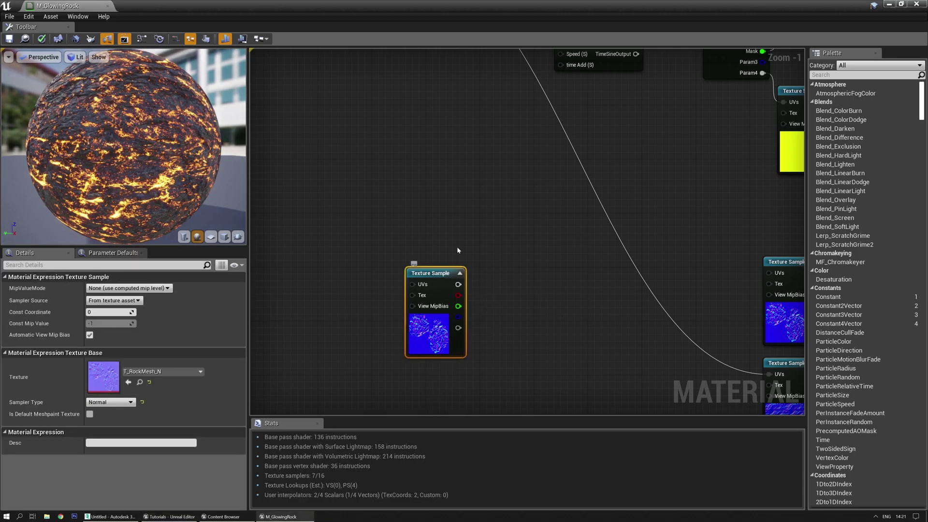
key("ctrl+z")
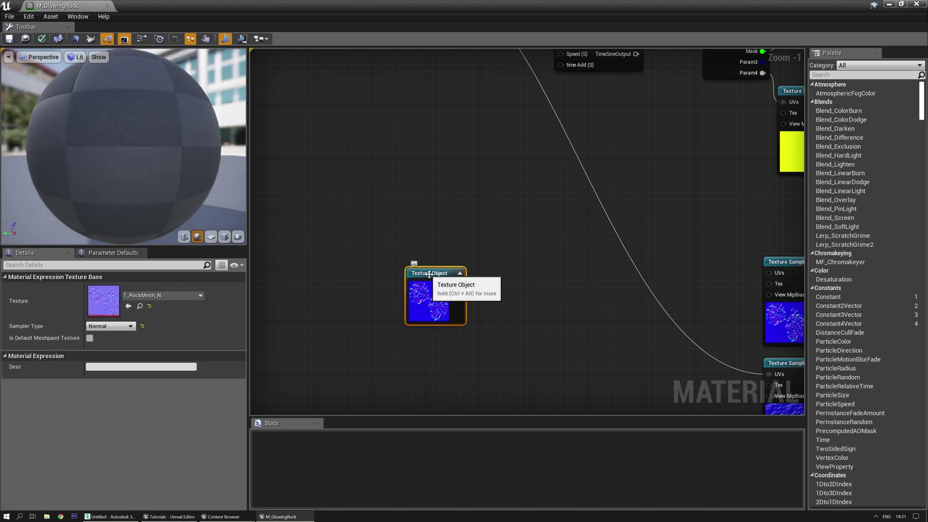
key("ctrl+y")
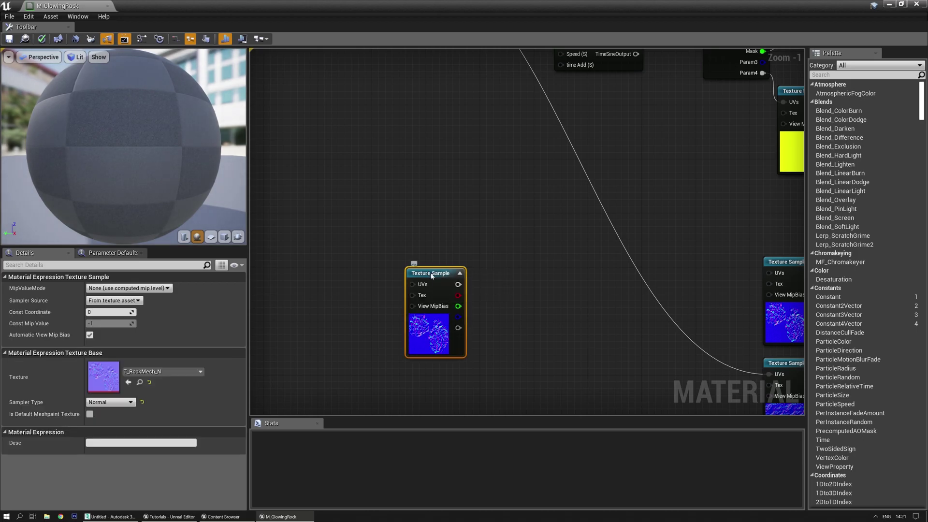
- Move the pasted T_RockMesh_N texture sample slightly up and to the left in the graph and deselect it
mouse_move(429, 273)
left_mouse_down()
mouse_move(469, 231)
mouse_move(508, 279)
mouse_move(425, 259)
left_mouse_up()
right_click(425, 258)
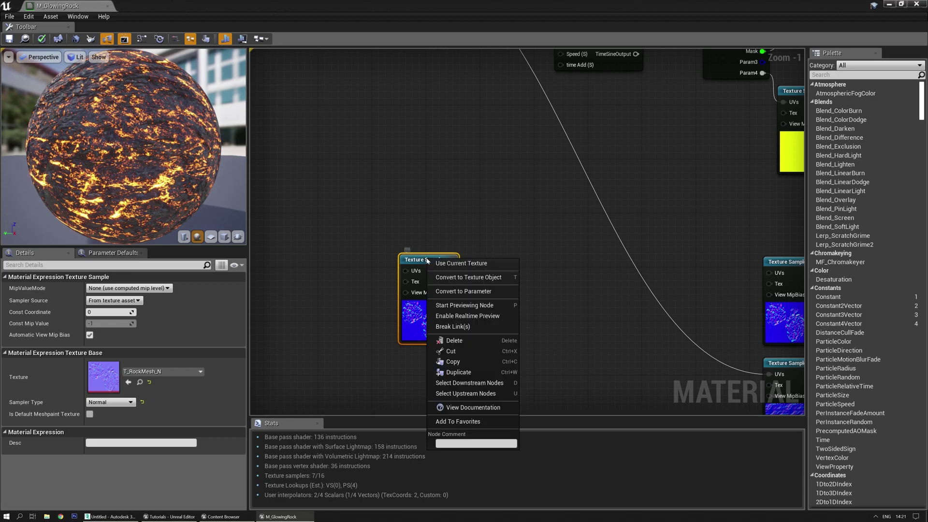
left_click(469, 210)
left_click(469, 212)
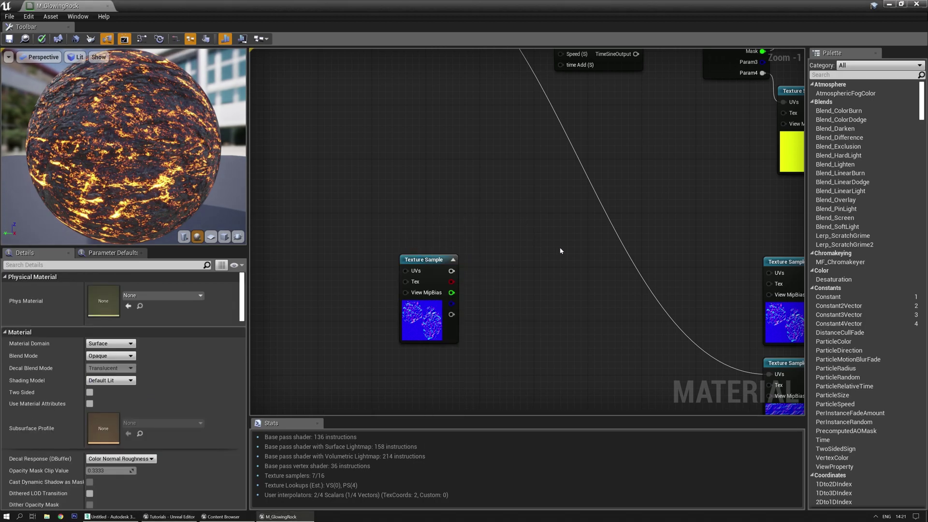
right_click_drag(490, 287, 534, 281)
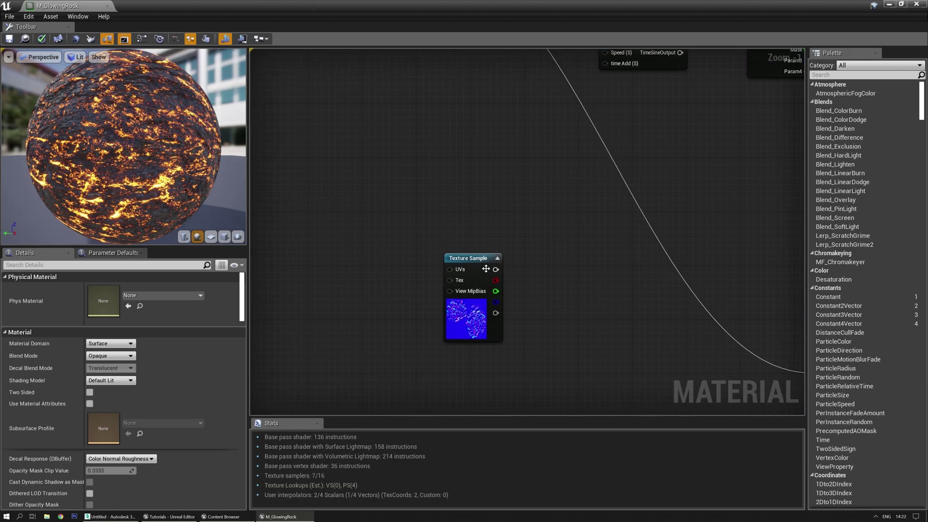